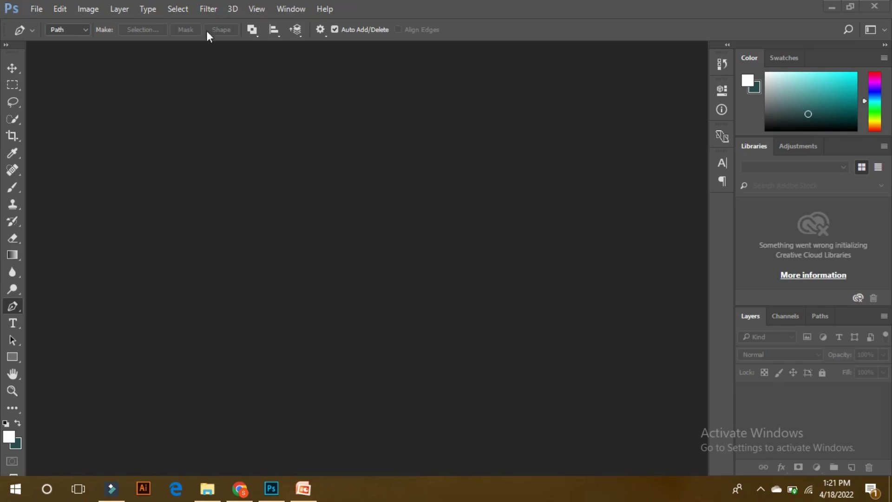
{"action": "left_click", "coordinate": [185, 9]}
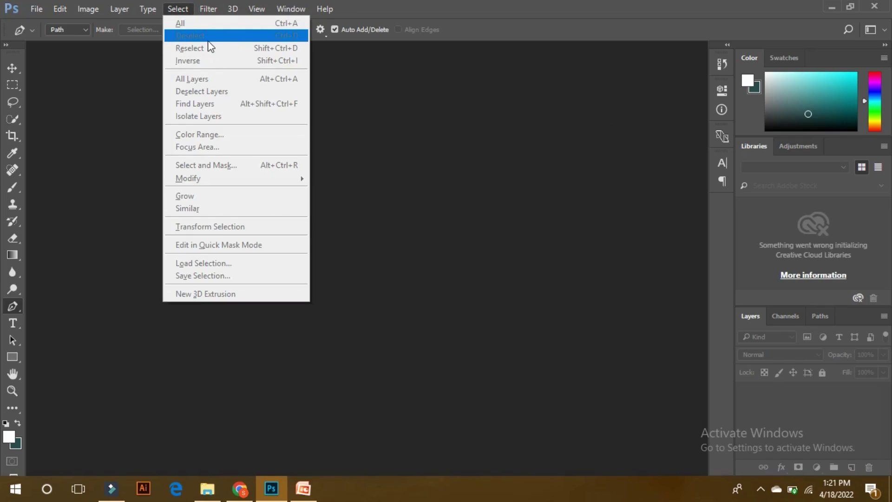
{"action": "left_click", "coordinate": [350, 90]}
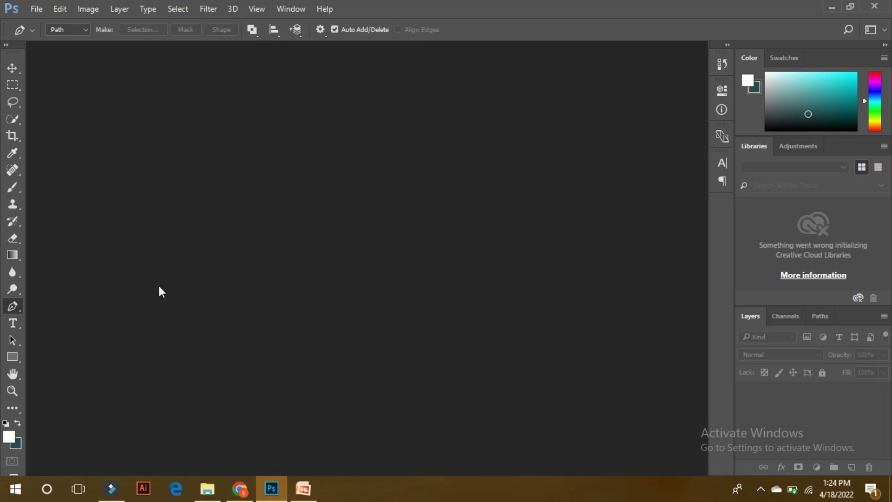
Step: Open the photo of the two red cherries from File Explorer as a new document
{"action": "left_click", "coordinate": [208, 489]}
{"action": "left_click_drag", "start_coordinate": [542, 281], "coordinate": [367, 351]}
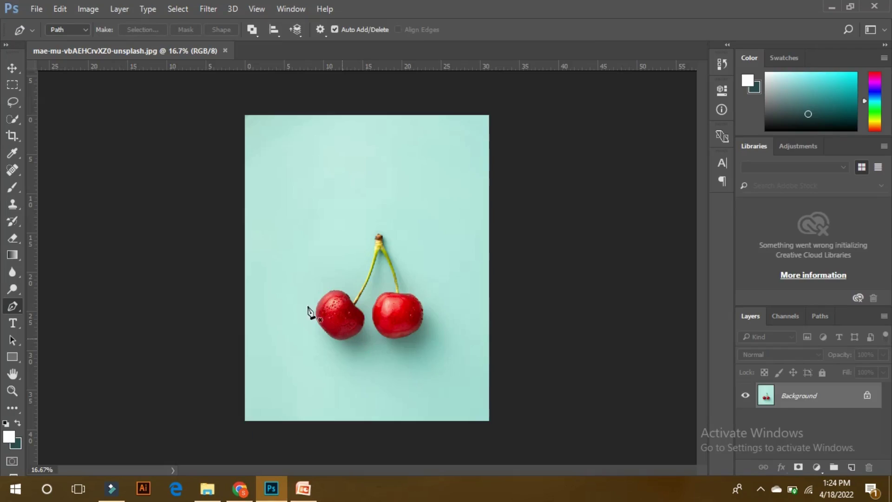
Step: Crop away the empty strips above and below the cherries with the Crop tool, keeping the full image width
{"action": "left_click", "coordinate": [12, 68]}
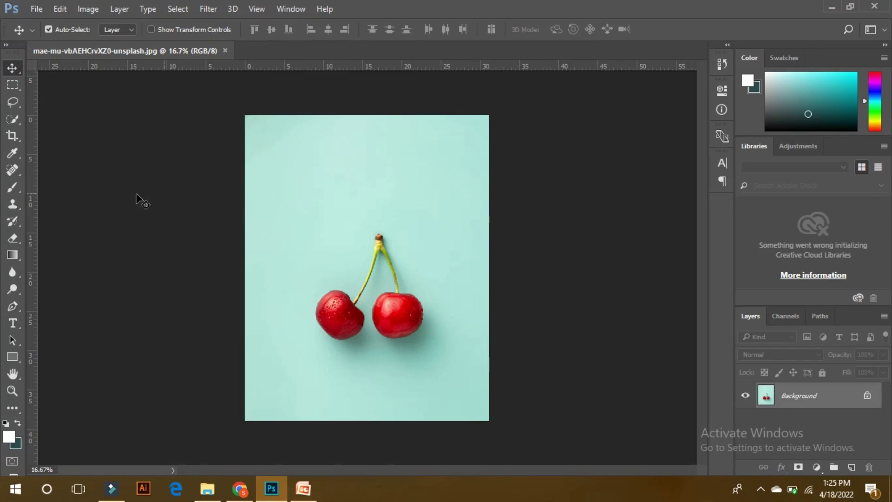
{"action": "left_click", "coordinate": [11, 138]}
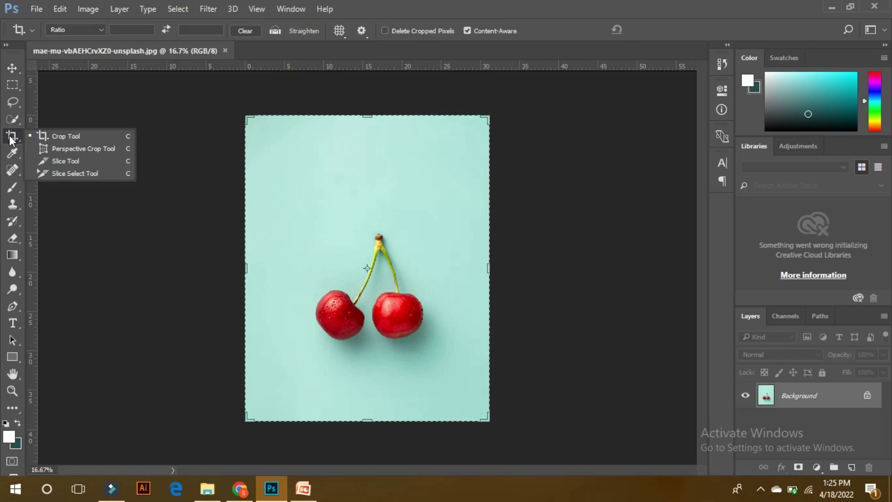
{"action": "left_click", "coordinate": [57, 137]}
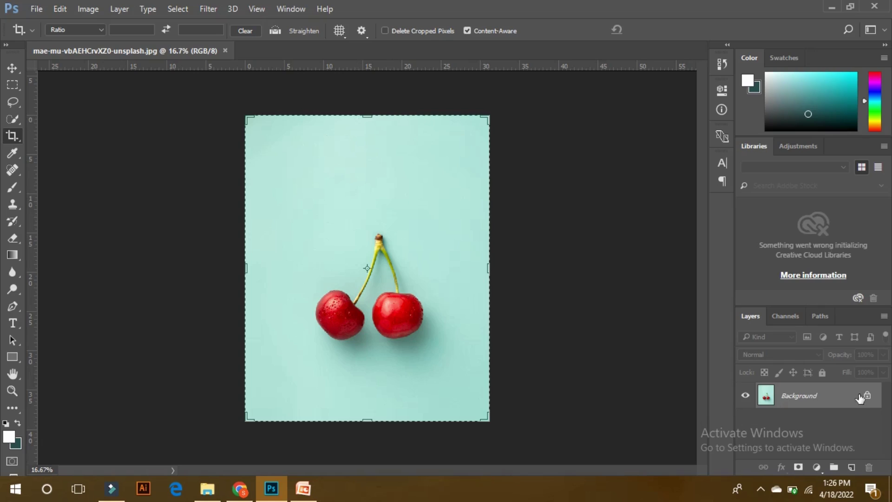
{"action": "left_click_drag", "start_coordinate": [365, 117], "coordinate": [363, 162]}
{"action": "mouse_move", "coordinate": [372, 372]}
{"action": "left_mouse_down"}
{"action": "mouse_move", "coordinate": [367, 343]}
{"action": "mouse_move", "coordinate": [364, 364]}
{"action": "left_mouse_up"}
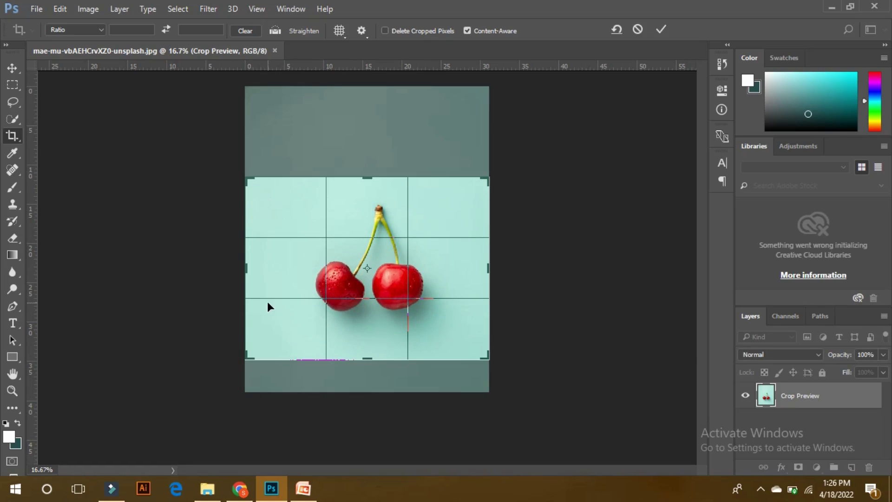
{"action": "key", "text": "Return"}
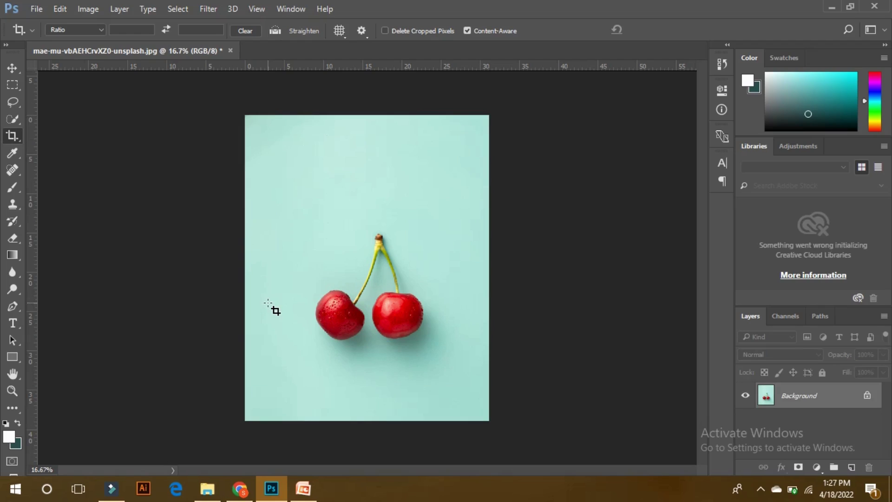
Step: Add a new layer and paint white vertical and horizontal strokes across the photo with a soft brush of size 130
{"action": "left_click", "coordinate": [13, 68]}
{"action": "left_click", "coordinate": [852, 467]}
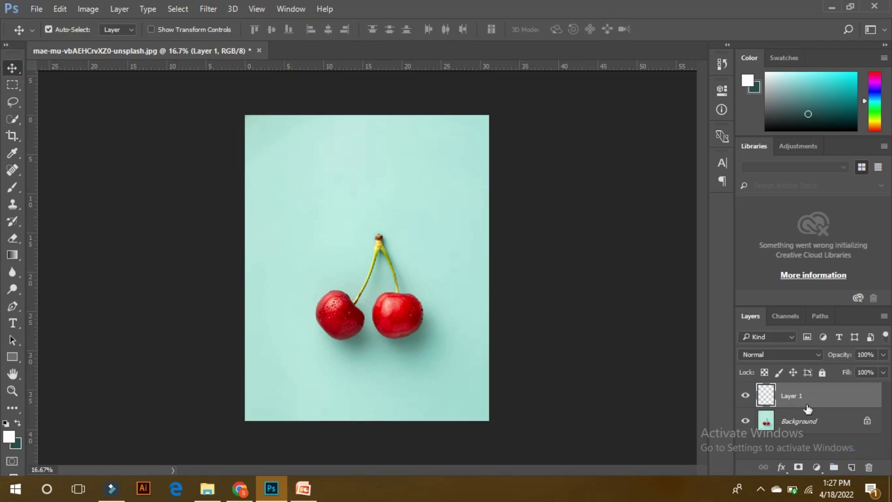
{"action": "left_click", "coordinate": [13, 194]}
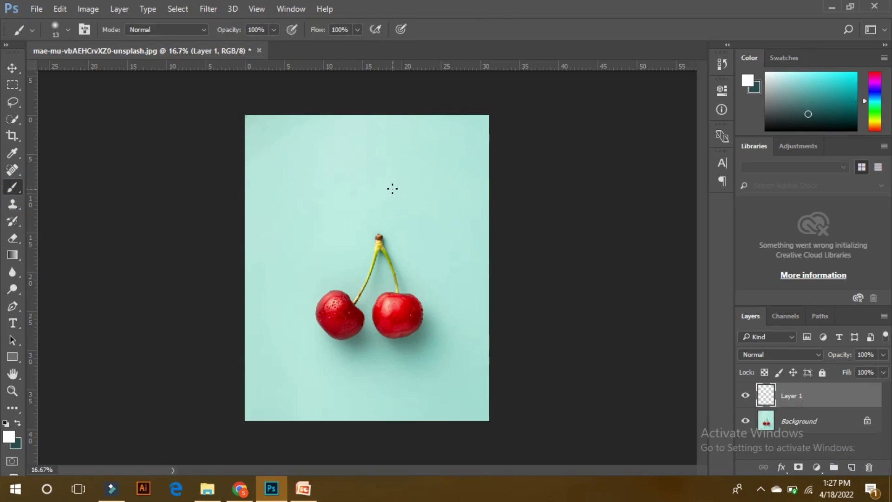
{"action": "left_click", "coordinate": [62, 30]}
{"action": "left_click", "coordinate": [103, 71]}
{"action": "left_click", "coordinate": [120, 71]}
{"action": "mouse_move", "coordinate": [406, 132]}
{"action": "left_mouse_down"}
{"action": "mouse_move", "coordinate": [428, 181]}
{"action": "mouse_move", "coordinate": [447, 107]}
{"action": "mouse_move", "coordinate": [453, 436]}
{"action": "mouse_move", "coordinate": [445, 353]}
{"action": "mouse_move", "coordinate": [476, 208]}
{"action": "mouse_move", "coordinate": [477, 110]}
{"action": "mouse_move", "coordinate": [468, 422]}
{"action": "left_mouse_up"}
{"action": "mouse_move", "coordinate": [495, 378]}
{"action": "left_mouse_down"}
{"action": "mouse_move", "coordinate": [269, 384]}
{"action": "mouse_move", "coordinate": [388, 382]}
{"action": "left_mouse_up"}
{"action": "left_click_drag", "start_coordinate": [509, 216], "coordinate": [218, 207]}
{"action": "mouse_move", "coordinate": [297, 113]}
{"action": "left_mouse_down"}
{"action": "mouse_move", "coordinate": [295, 440]}
{"action": "mouse_move", "coordinate": [329, 260]}
{"action": "mouse_move", "coordinate": [313, 97]}
{"action": "mouse_move", "coordinate": [303, 496]}
{"action": "left_mouse_up"}
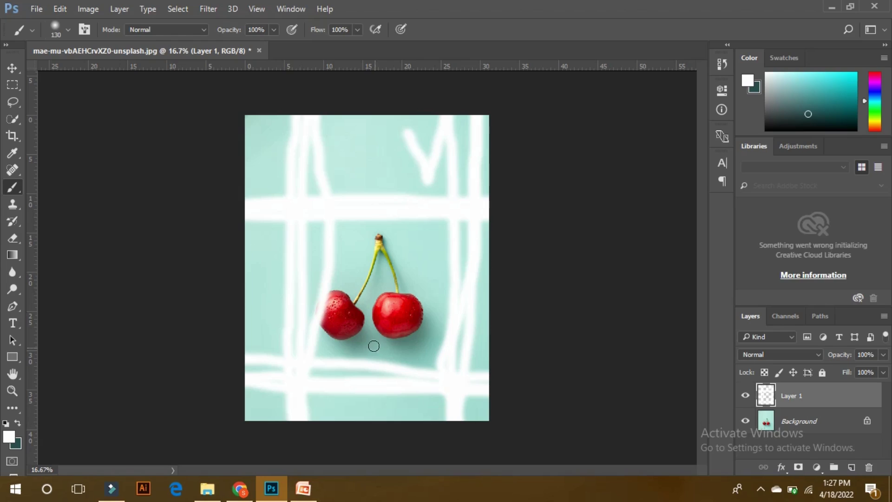
Step: Crop the painted image to a horizontal band around the cherries, keeping Delete Cropped Pixels off
{"action": "left_click", "coordinate": [16, 137]}
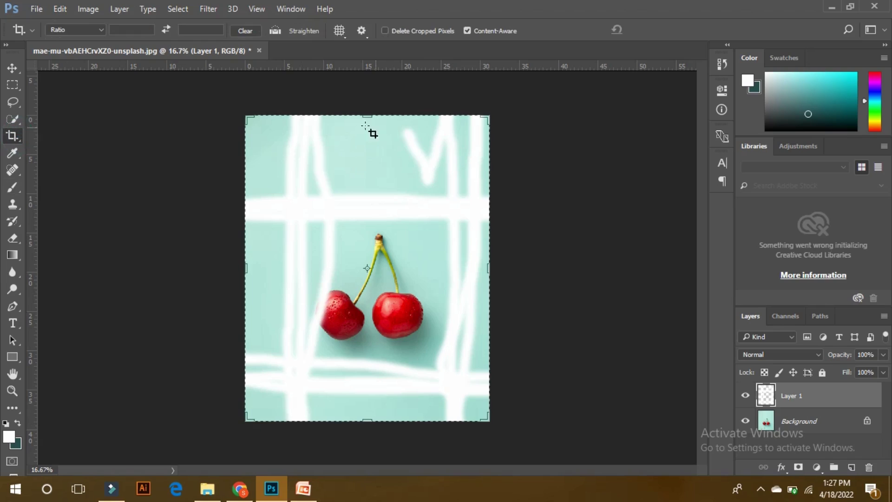
{"action": "left_click_drag", "start_coordinate": [367, 117], "coordinate": [371, 168]}
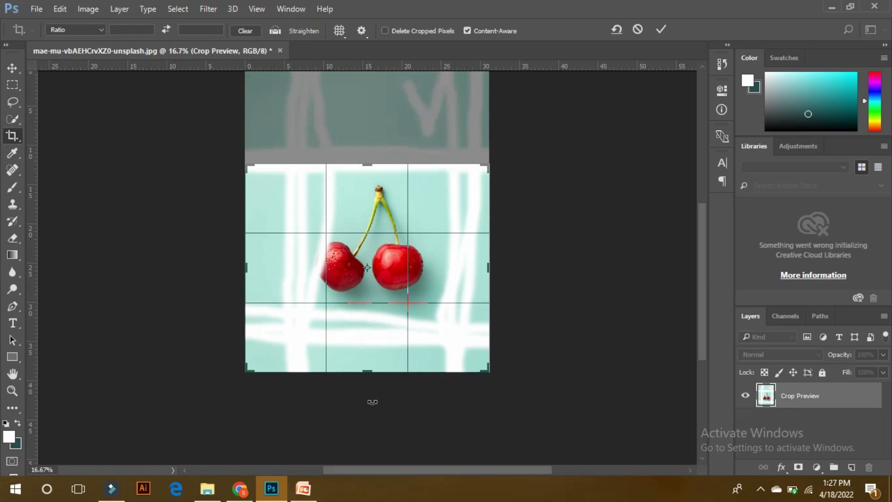
{"action": "left_click_drag", "start_coordinate": [370, 372], "coordinate": [369, 351]}
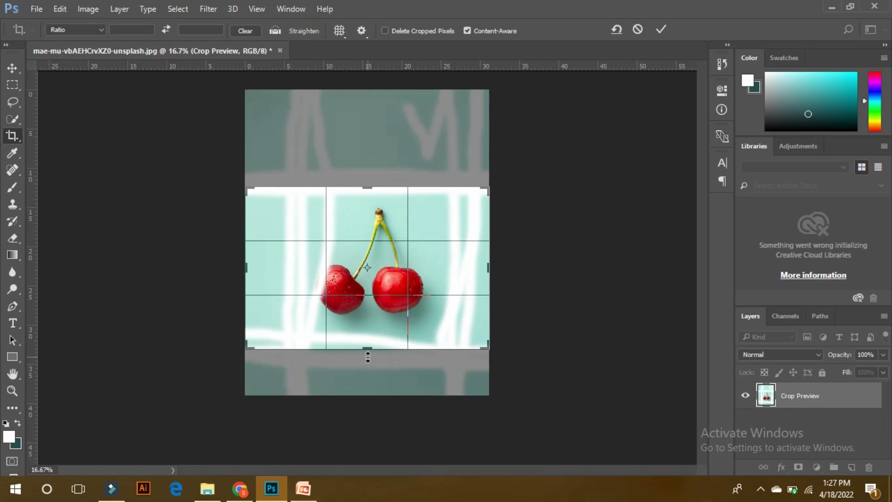
{"action": "key", "text": "Return"}
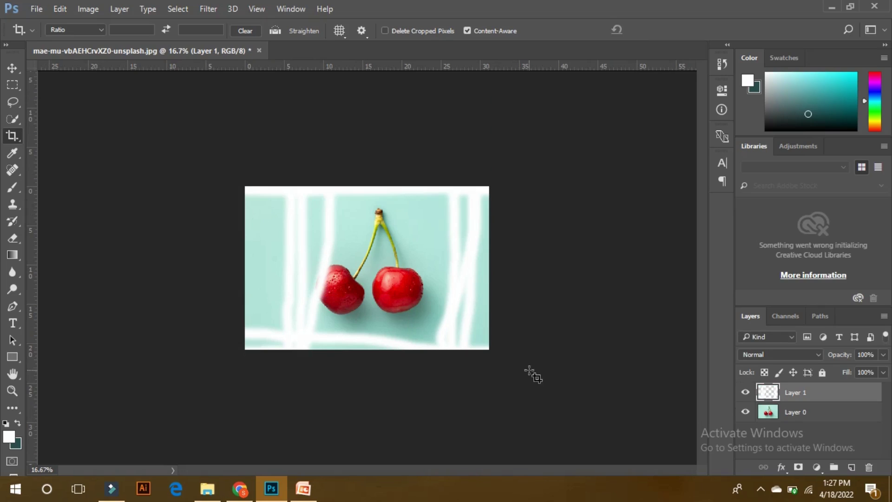
Step: Hide and show Layer 1 to compare the cropped photo with and without the white strokes
{"action": "left_click", "coordinate": [745, 397]}
{"action": "left_click", "coordinate": [744, 397]}
{"action": "left_click", "coordinate": [745, 396]}
{"action": "left_click", "coordinate": [746, 396]}
Step: Revert the document to its last saved state
{"action": "left_click", "coordinate": [21, 155]}
{"action": "left_click", "coordinate": [38, 10]}
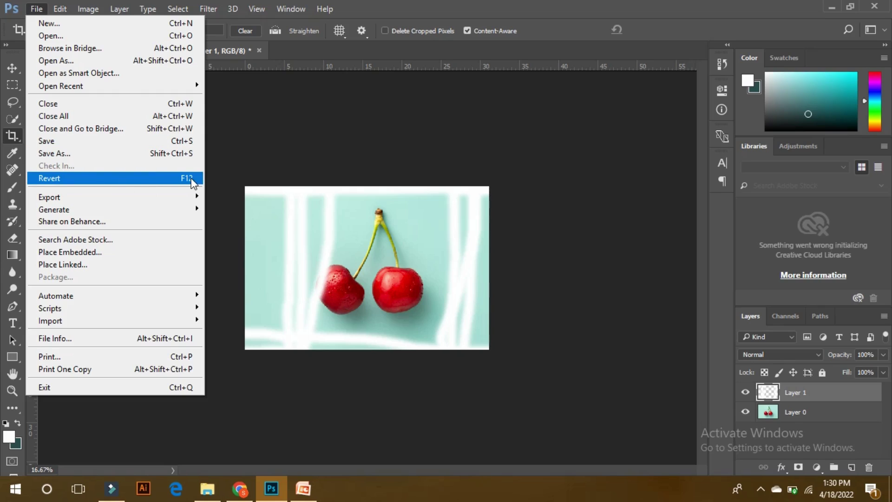
{"action": "left_click", "coordinate": [149, 179]}
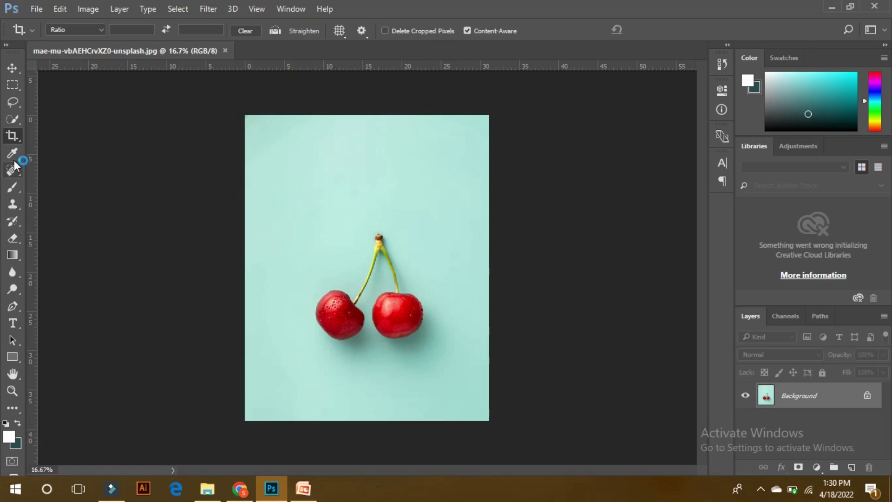
Step: Set the crop ratio to 1 : 1 (Square) and shrink the crop frame around the cherries
{"action": "left_click", "coordinate": [13, 67]}
{"action": "left_click", "coordinate": [14, 136]}
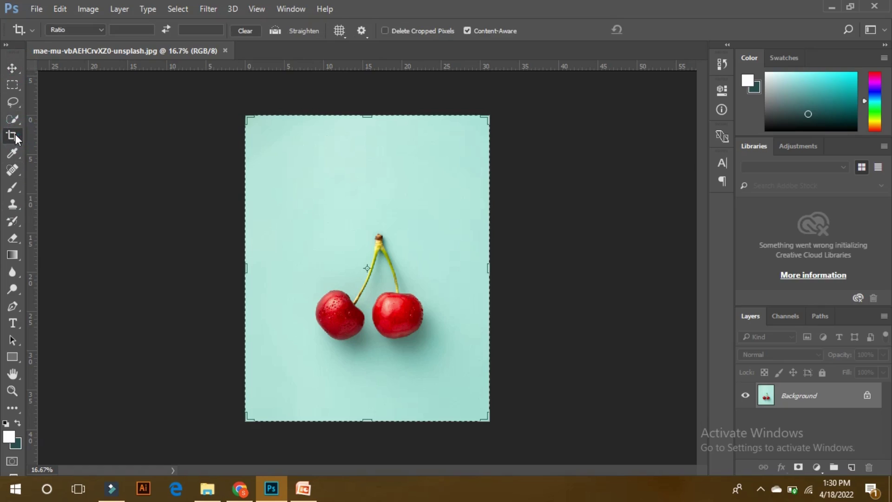
{"action": "left_click", "coordinate": [74, 28]}
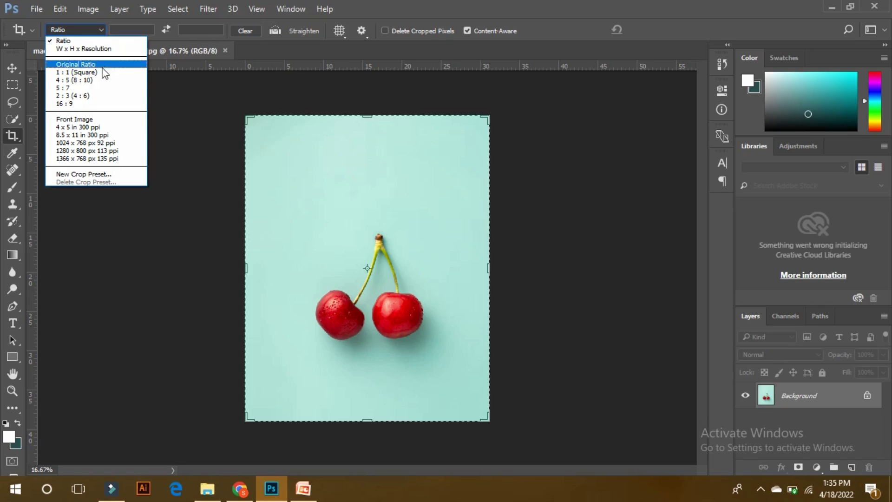
{"action": "left_click", "coordinate": [83, 73]}
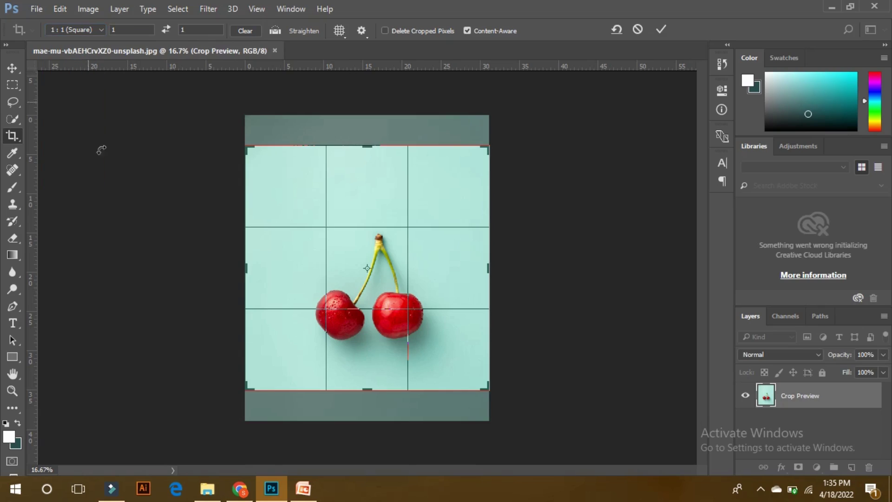
{"action": "left_click_drag", "start_coordinate": [244, 146], "coordinate": [258, 163]}
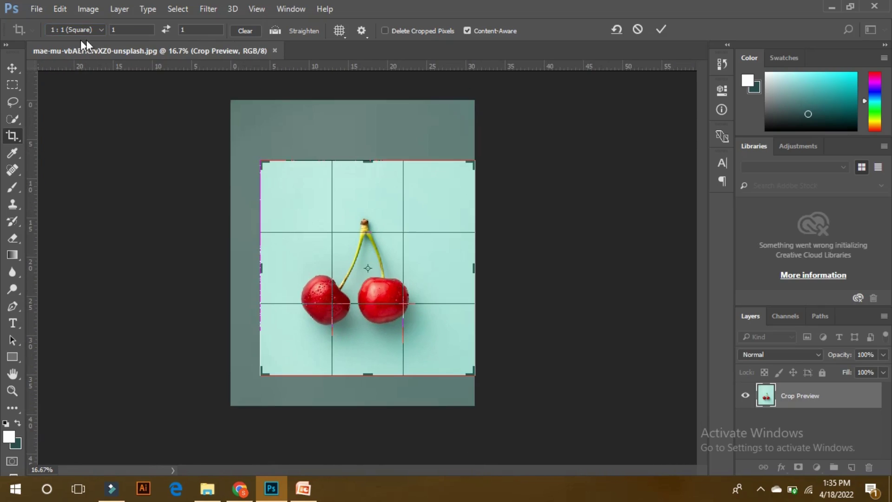
Step: Try the 5 : 7 crop ratio with a resized frame, and switch the ratio to 16 : 9
{"action": "left_click", "coordinate": [83, 31]}
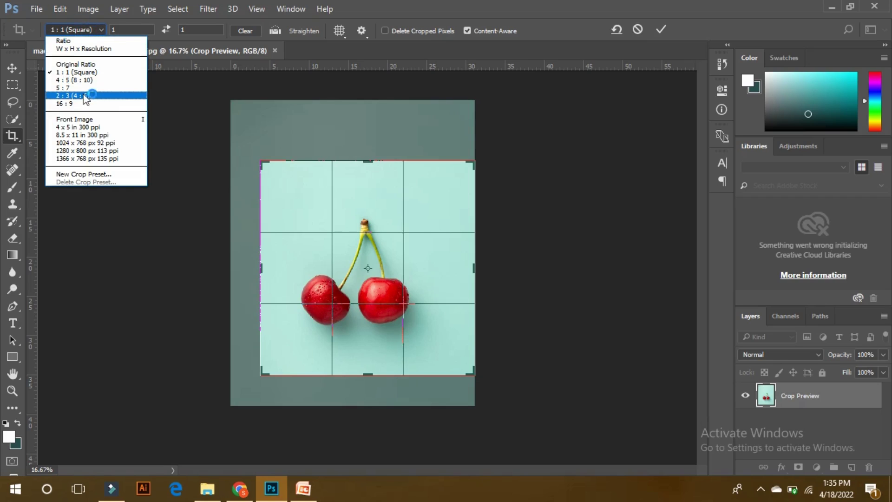
{"action": "left_click", "coordinate": [83, 88]}
{"action": "mouse_move", "coordinate": [289, 166]}
{"action": "left_mouse_down"}
{"action": "mouse_move", "coordinate": [295, 175]}
{"action": "mouse_move", "coordinate": [285, 153]}
{"action": "left_mouse_up"}
{"action": "left_click", "coordinate": [96, 32]}
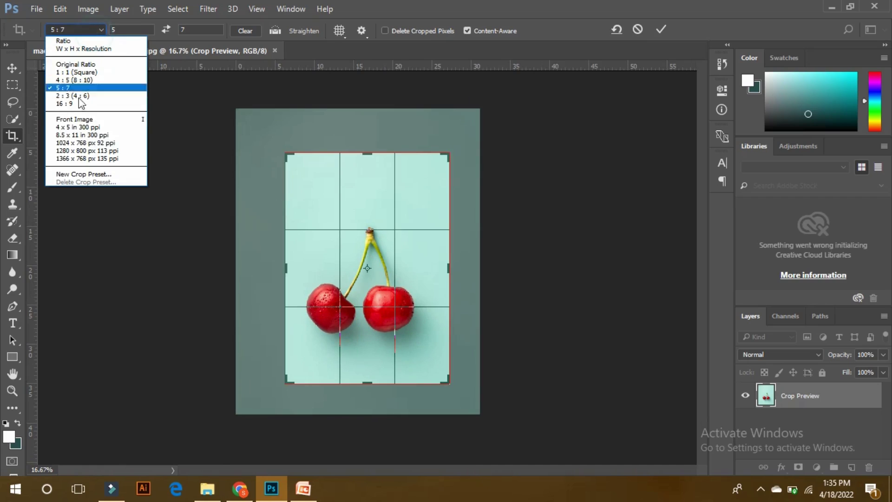
{"action": "left_click", "coordinate": [90, 104]}
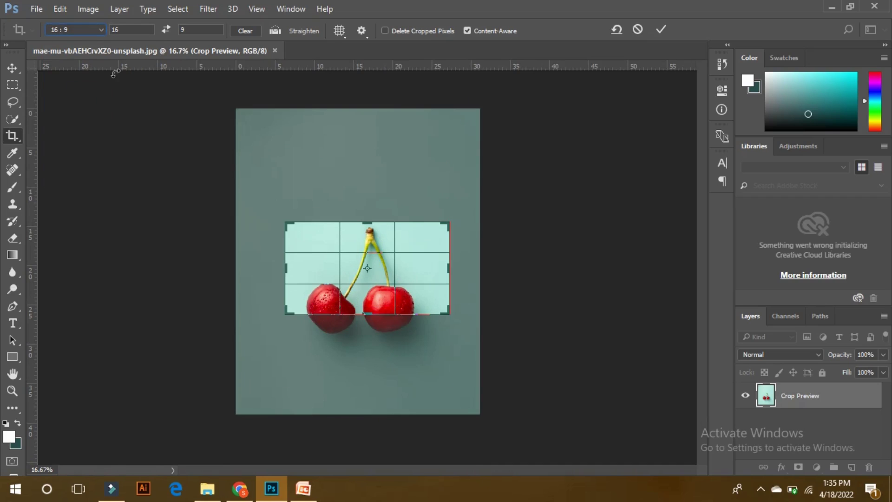
Step: Clear the fixed crop ratio values and resize the frame freely into a portrait area around both cherries
{"action": "left_click", "coordinate": [80, 31]}
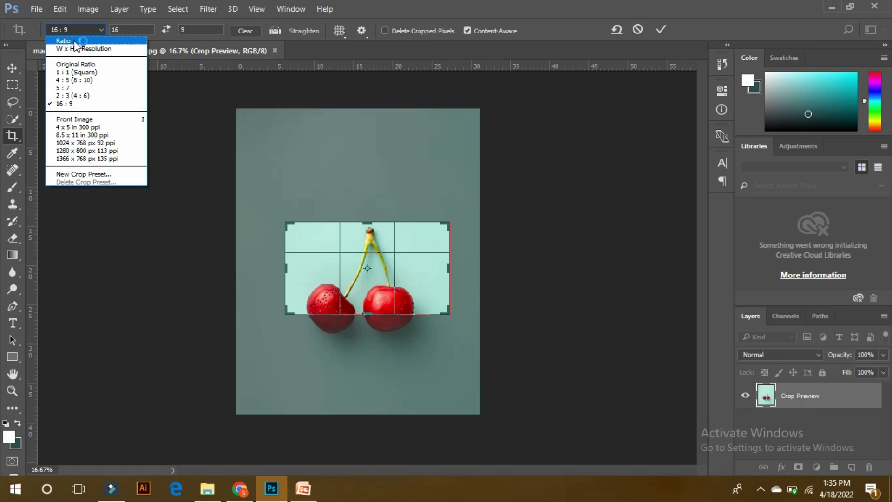
{"action": "left_click", "coordinate": [75, 42]}
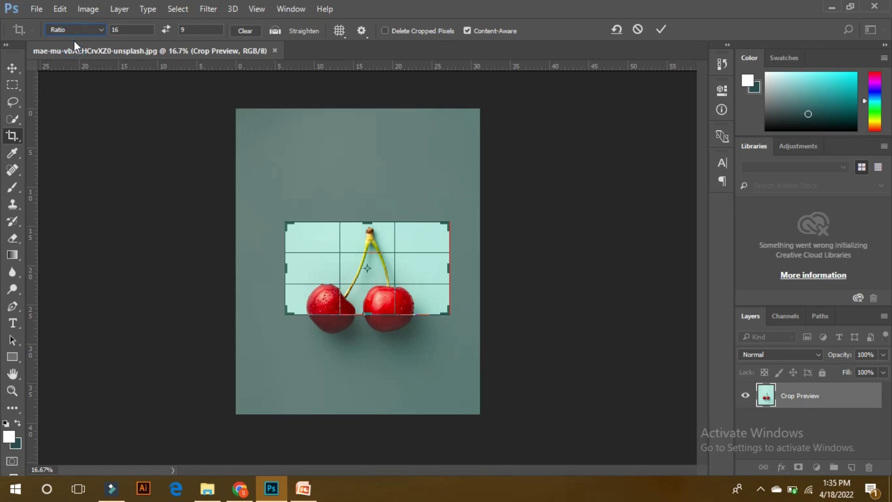
{"action": "left_click", "coordinate": [248, 34]}
{"action": "left_click_drag", "start_coordinate": [363, 220], "coordinate": [364, 177]}
{"action": "mouse_move", "coordinate": [285, 265]}
{"action": "left_mouse_down"}
{"action": "mouse_move", "coordinate": [262, 270]}
{"action": "mouse_move", "coordinate": [285, 266]}
{"action": "left_mouse_up"}
{"action": "left_click_drag", "start_coordinate": [375, 365], "coordinate": [374, 377]}
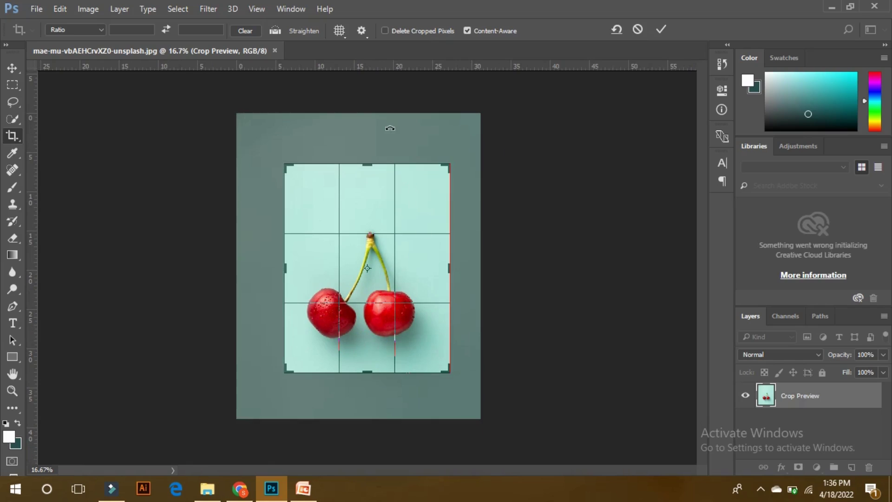
Step: Try the Grid, Golden Ratio and Golden Spiral crop overlays, and return to Rule of Thirds
{"action": "left_click", "coordinate": [341, 32]}
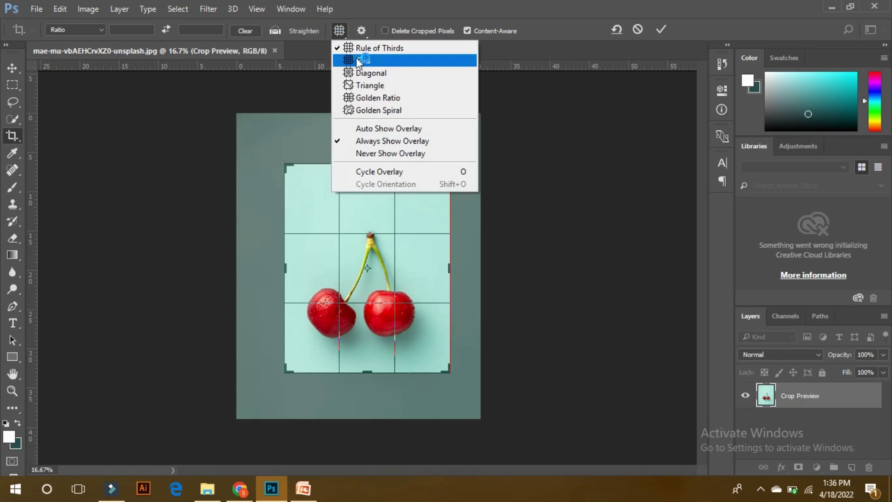
{"action": "left_click", "coordinate": [362, 60]}
{"action": "left_click", "coordinate": [339, 30]}
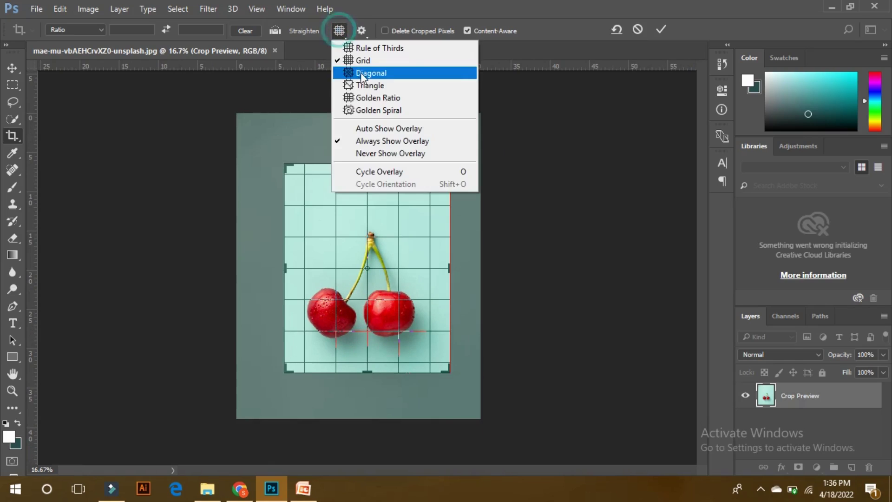
{"action": "left_click", "coordinate": [367, 96]}
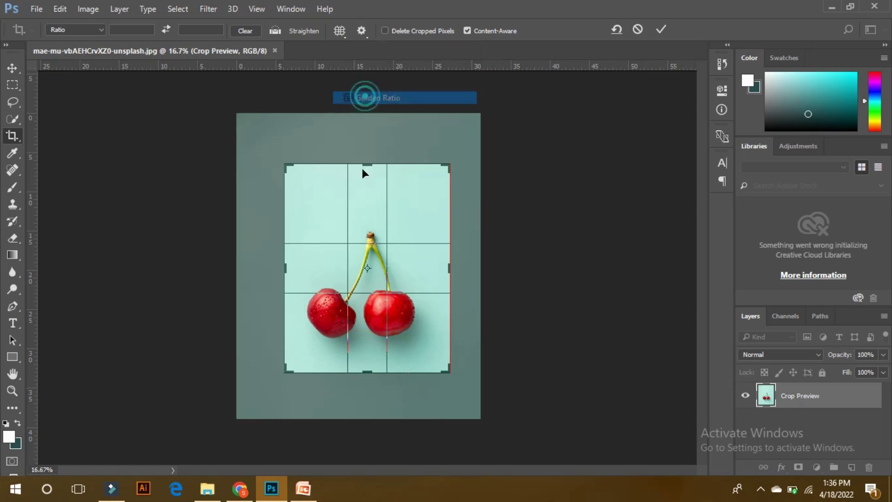
{"action": "left_click", "coordinate": [341, 33]}
{"action": "left_click", "coordinate": [395, 108]}
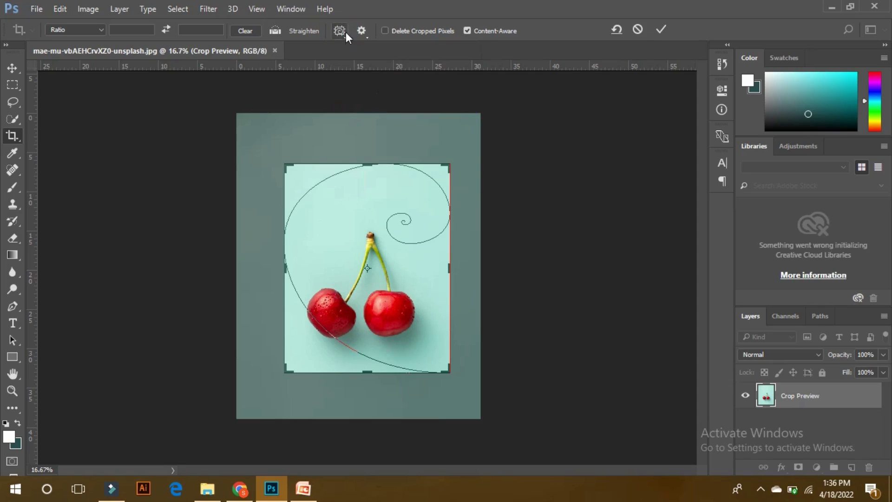
{"action": "left_click", "coordinate": [341, 31]}
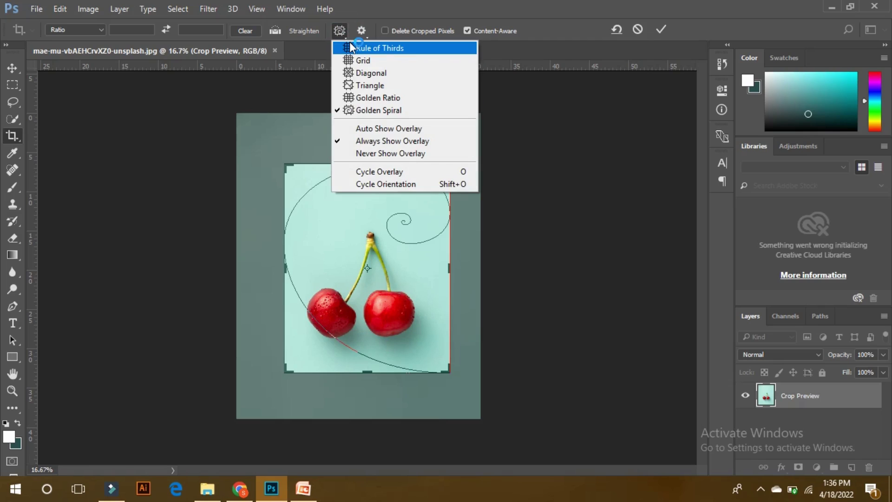
{"action": "left_click", "coordinate": [355, 48]}
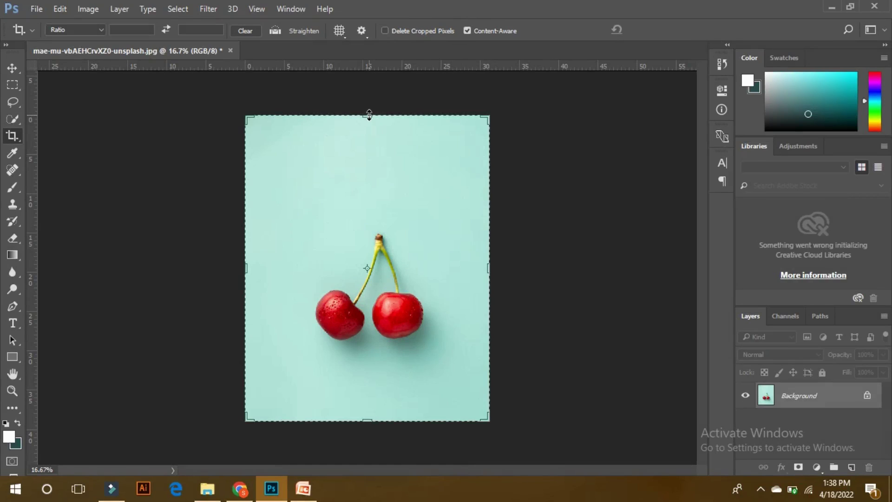
Step: Turn on Delete Cropped Pixels and crop away the strips above and below the cherries
{"action": "left_click", "coordinate": [384, 31]}
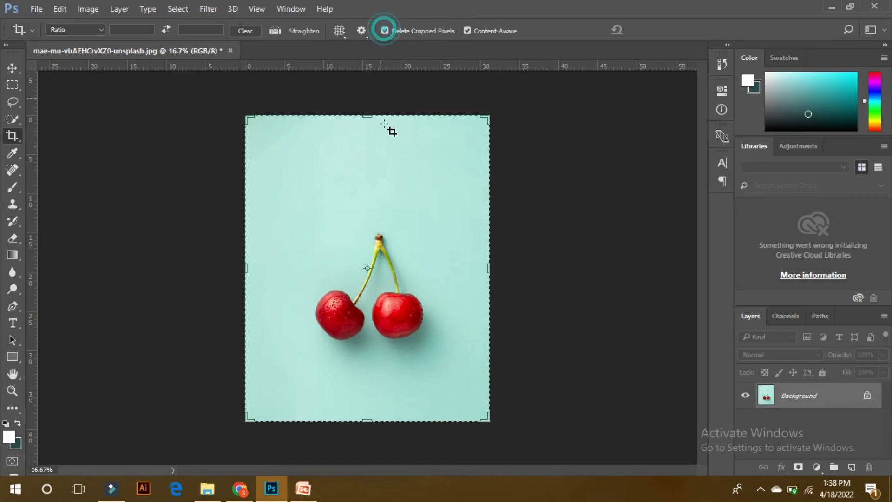
{"action": "left_click_drag", "start_coordinate": [365, 117], "coordinate": [366, 148]}
{"action": "left_click_drag", "start_coordinate": [372, 392], "coordinate": [372, 367]}
{"action": "key", "text": "Return"}
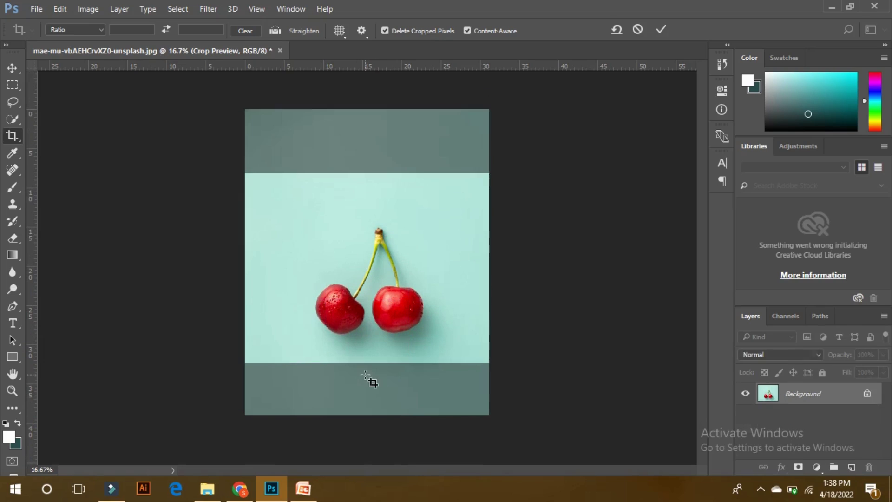
Step: Try extending the crop frame above and to the side of the cropped cherry photo with Delete Cropped Pixels on, and cancel the extension
{"action": "left_click", "coordinate": [12, 136]}
{"action": "left_click_drag", "start_coordinate": [365, 173], "coordinate": [415, 190]}
{"action": "left_click_drag", "start_coordinate": [488, 272], "coordinate": [506, 274]}
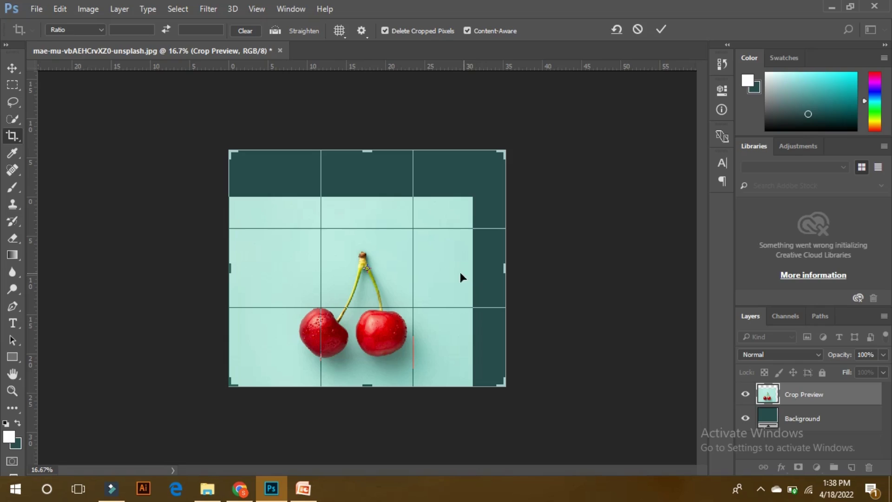
{"action": "key", "text": "ctrl"}
{"action": "key", "text": "Return"}
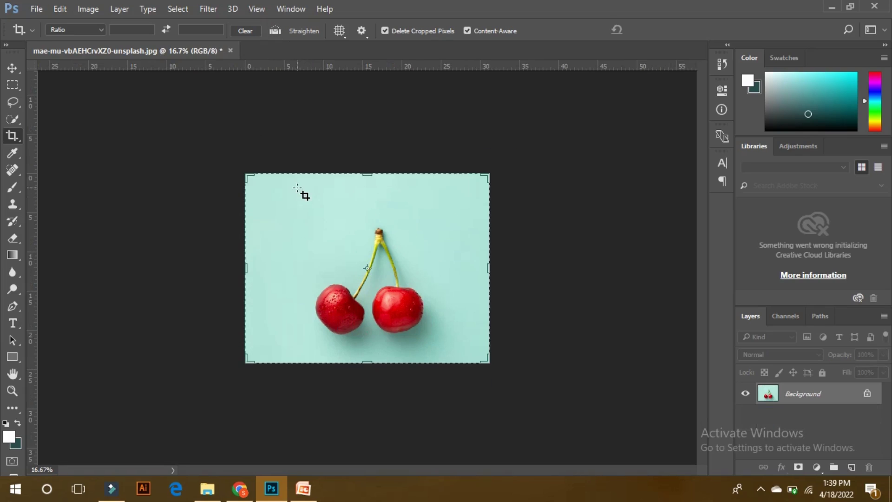
Step: Turn off Delete Cropped Pixels and crop away the strips above and below the cherries
{"action": "left_click", "coordinate": [413, 30]}
{"action": "left_click_drag", "start_coordinate": [367, 116], "coordinate": [375, 180]}
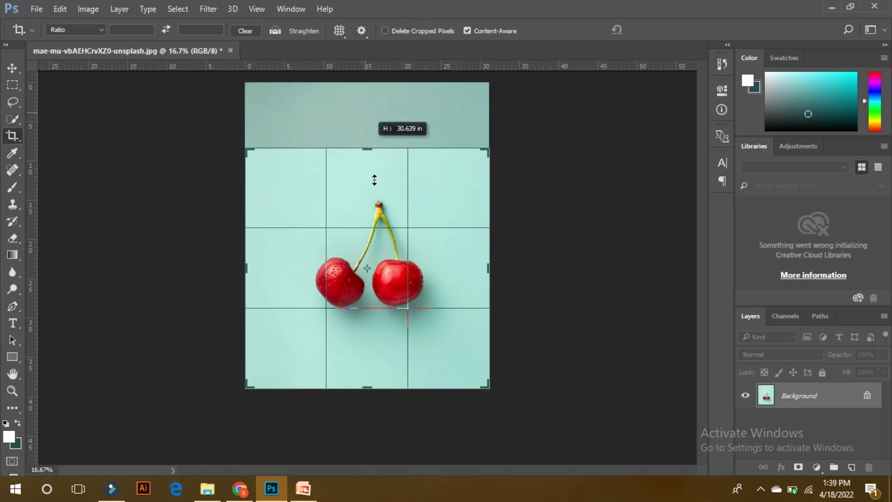
{"action": "left_click_drag", "start_coordinate": [369, 384], "coordinate": [374, 358]}
{"action": "key", "text": "Return"}
Step: Reopen the crop on the cherry photo and extend the frame upward and downward to recover the hidden strips
{"action": "left_click", "coordinate": [14, 139]}
{"action": "left_click_drag", "start_coordinate": [365, 177], "coordinate": [369, 146]}
{"action": "left_click_drag", "start_coordinate": [367, 389], "coordinate": [367, 420]}
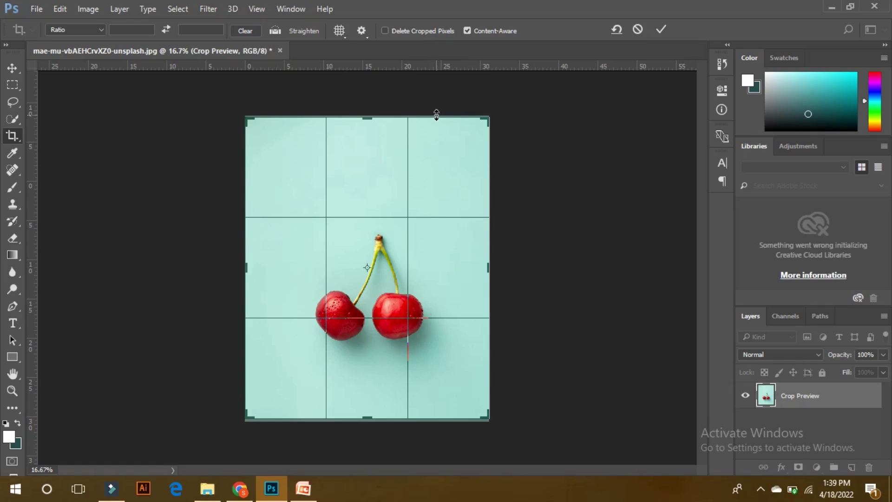
Step: Turn off Content-Aware and extend the crop frame past the cherry photo's right, bottom and left edges
{"action": "left_click", "coordinate": [477, 32]}
{"action": "left_click_drag", "start_coordinate": [492, 269], "coordinate": [567, 270]}
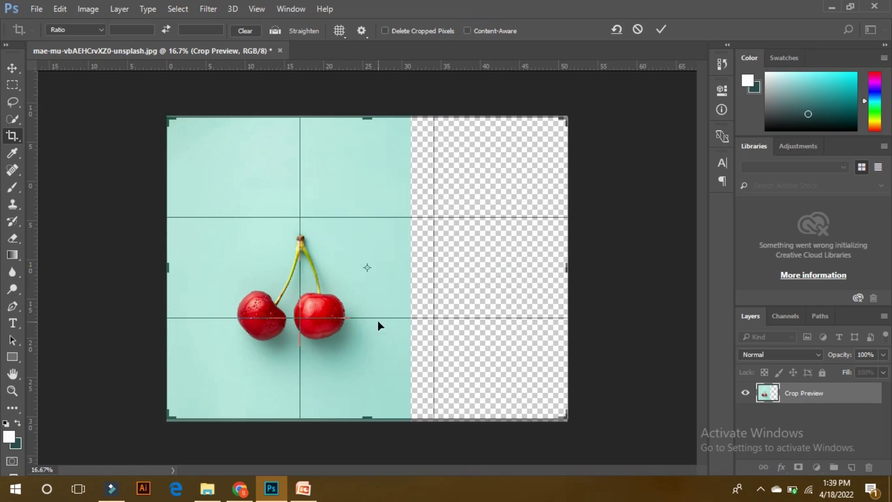
{"action": "left_click_drag", "start_coordinate": [367, 420], "coordinate": [367, 433]}
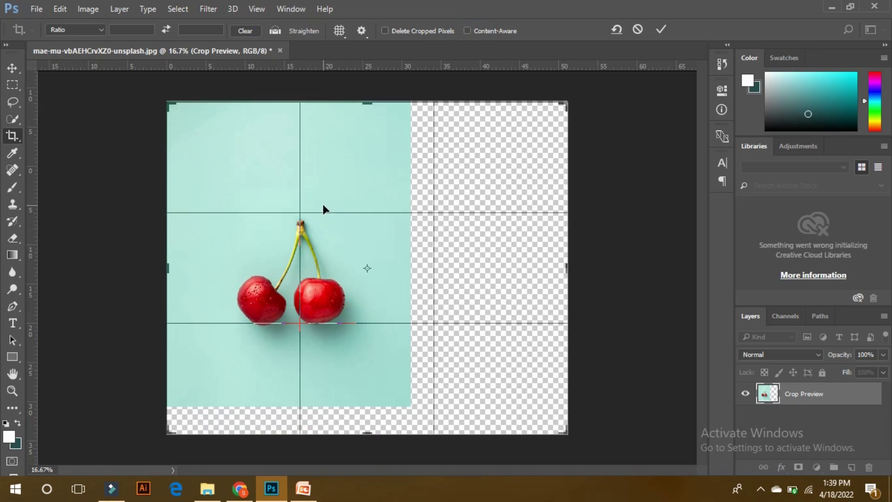
{"action": "left_click_drag", "start_coordinate": [167, 268], "coordinate": [145, 267]}
{"action": "key", "text": "Return"}
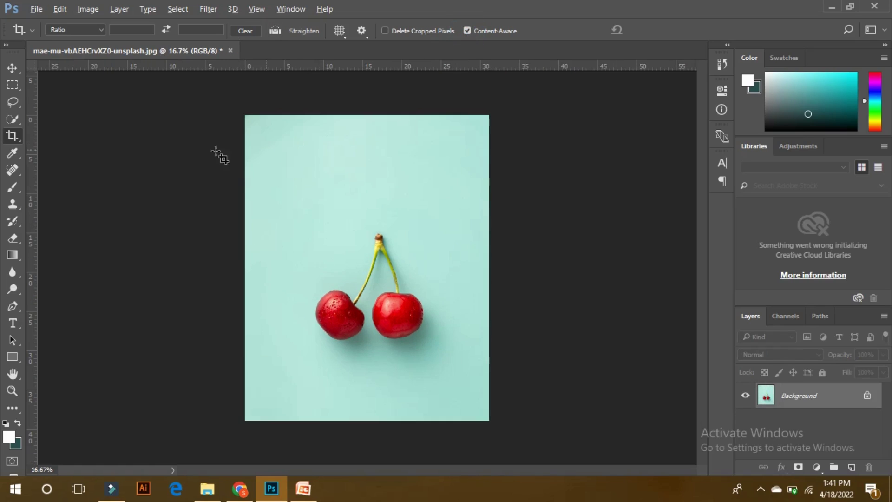
Step: With Content-Aware on, extend the cherry photo about 10 inches past its right edge and apply the crop
{"action": "left_click", "coordinate": [18, 132]}
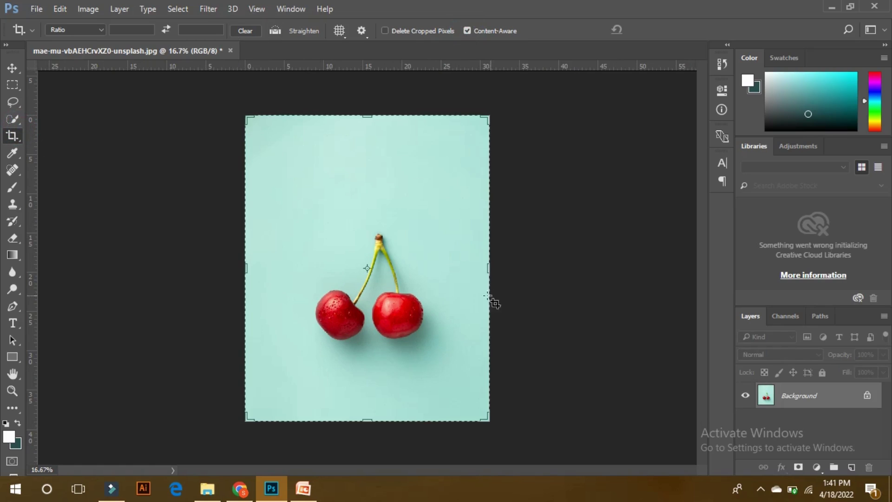
{"action": "left_click_drag", "start_coordinate": [487, 269], "coordinate": [528, 269]}
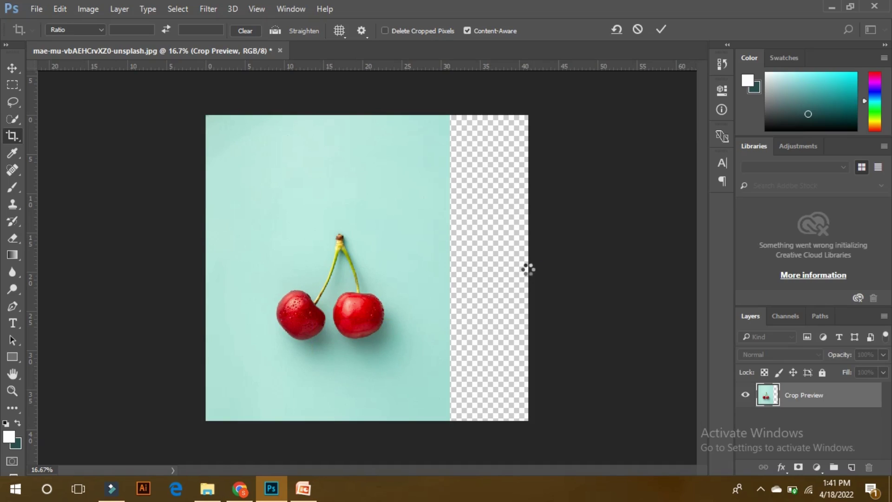
{"action": "key", "text": "Return"}
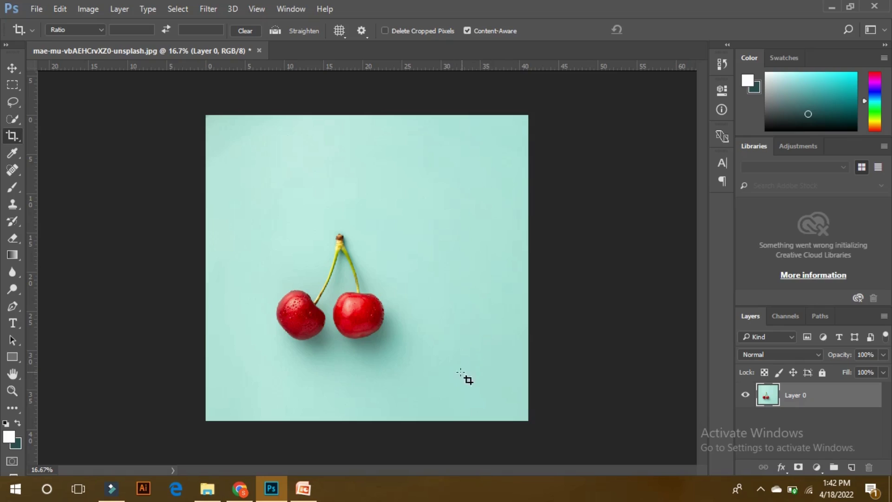
Step: Switch to File Explorer and open the mountain landscape photo in Photoshop as a new document
{"action": "left_click", "coordinate": [208, 485]}
{"action": "left_click_drag", "start_coordinate": [645, 269], "coordinate": [354, 46]}
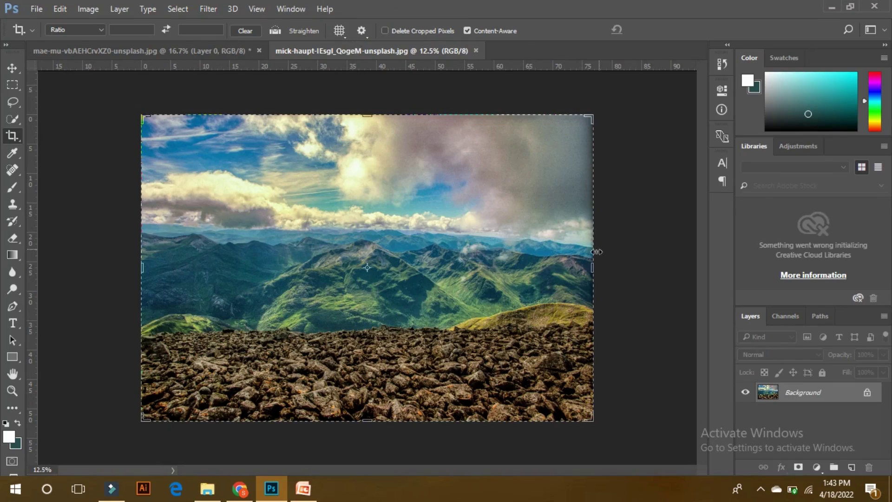
Step: Try a Content-Aware crop extension past the mountain photo's right edge, and undo it
{"action": "left_click_drag", "start_coordinate": [592, 268], "coordinate": [622, 271]}
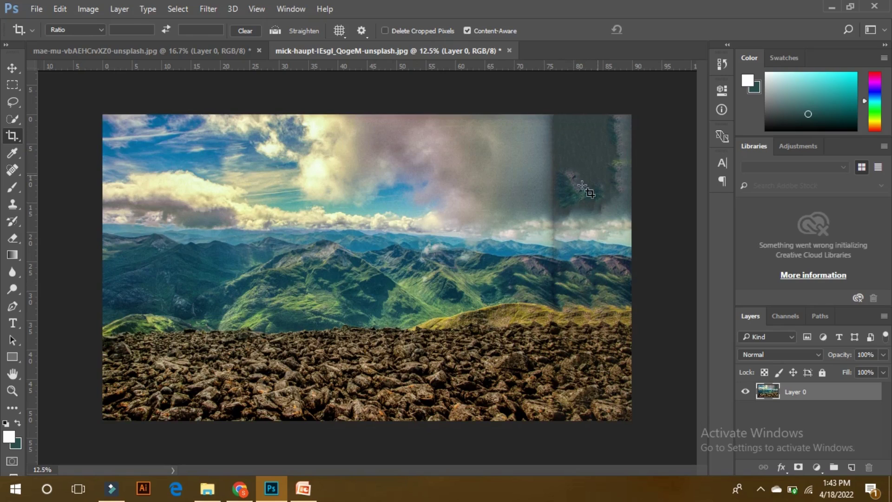
{"action": "left_click", "coordinate": [12, 68]}
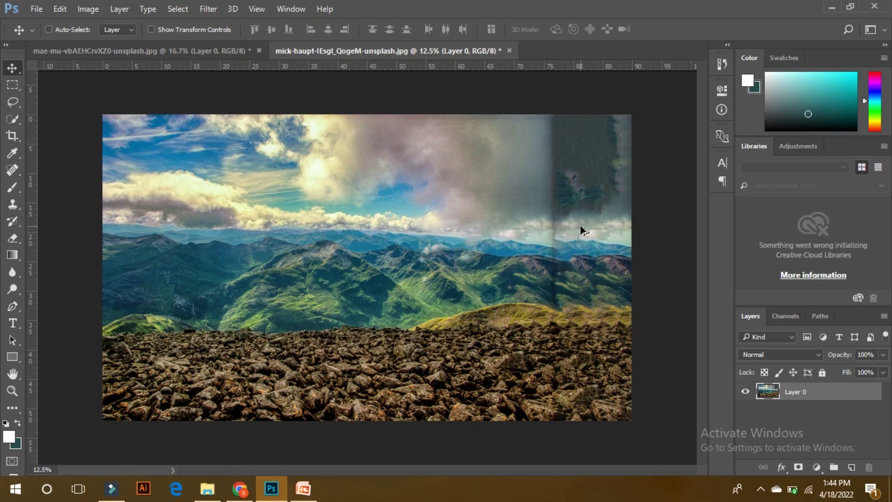
{"action": "key", "text": "F12"}
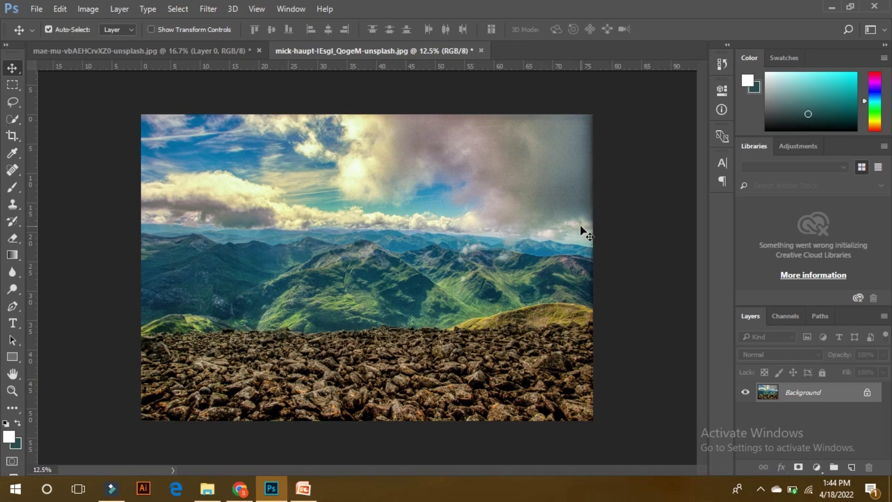
Step: Straighten the mountain photo along its sloping horizon with the Crop tool's Straighten option and apply the crop
{"action": "left_click", "coordinate": [18, 139]}
{"action": "left_click", "coordinate": [308, 31]}
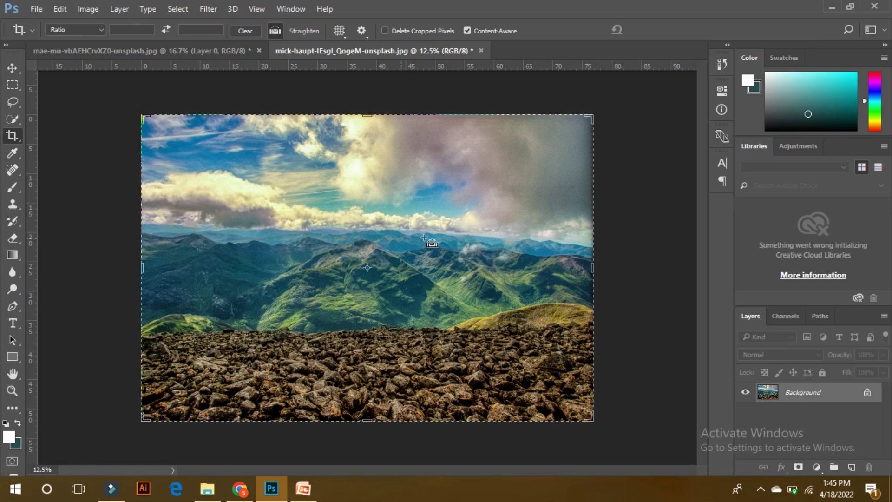
{"action": "left_click_drag", "start_coordinate": [141, 225], "coordinate": [590, 249]}
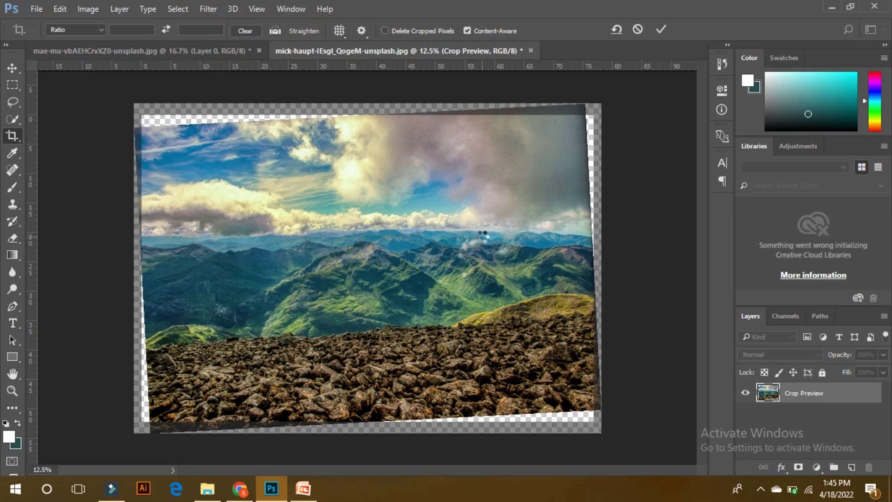
{"action": "key", "text": "Return"}
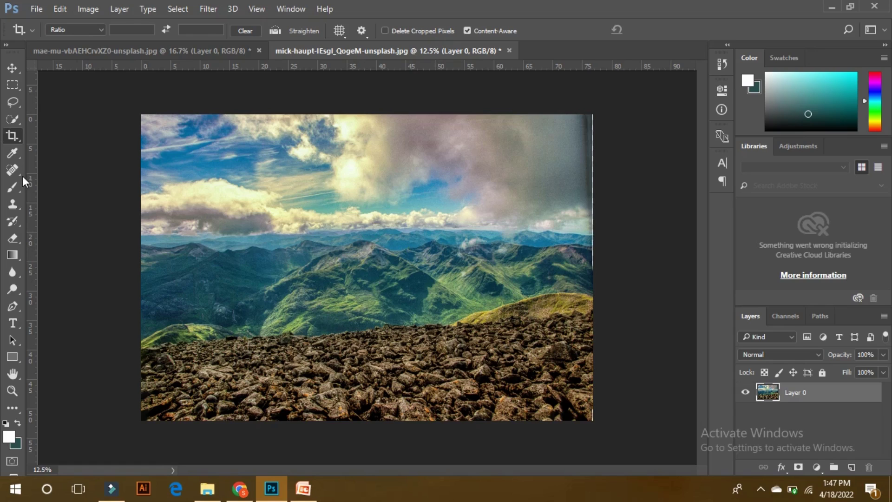
Step: Choose the Perspective Crop tool and open the picnic photo with the open book from File Explorer
{"action": "left_click", "coordinate": [12, 135]}
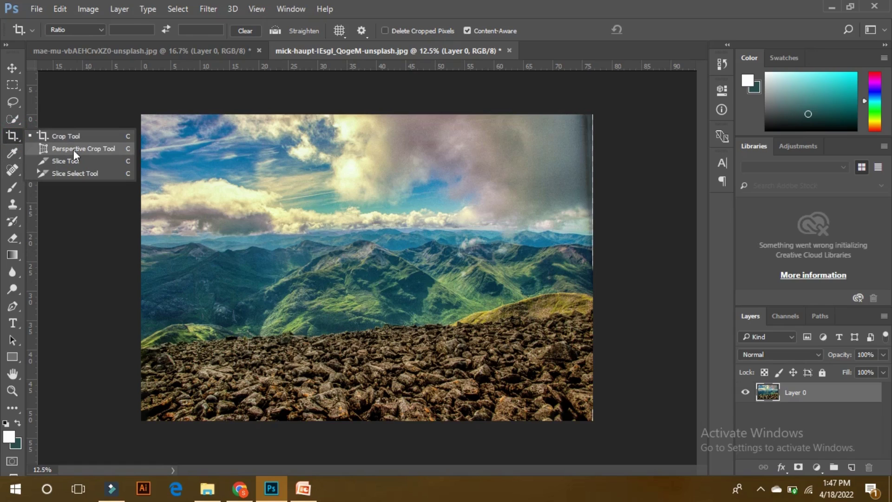
{"action": "left_click", "coordinate": [121, 149]}
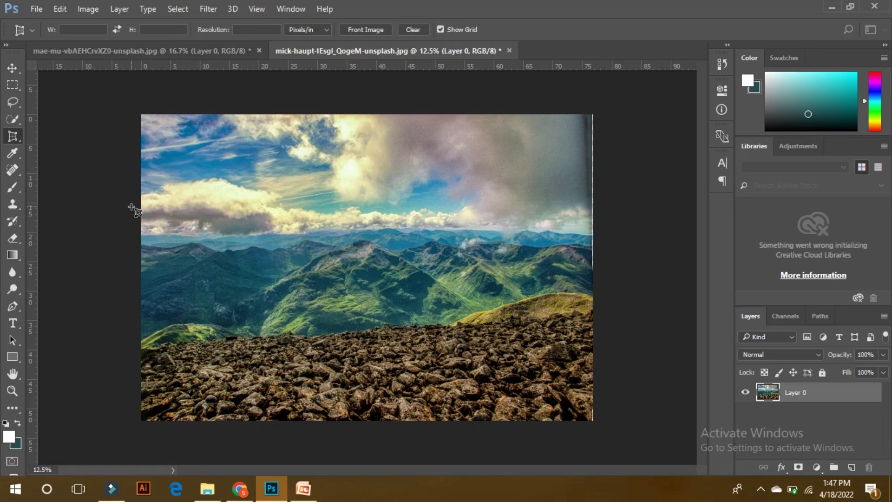
{"action": "left_click", "coordinate": [215, 491]}
{"action": "left_click_drag", "start_coordinate": [500, 269], "coordinate": [540, 49]}
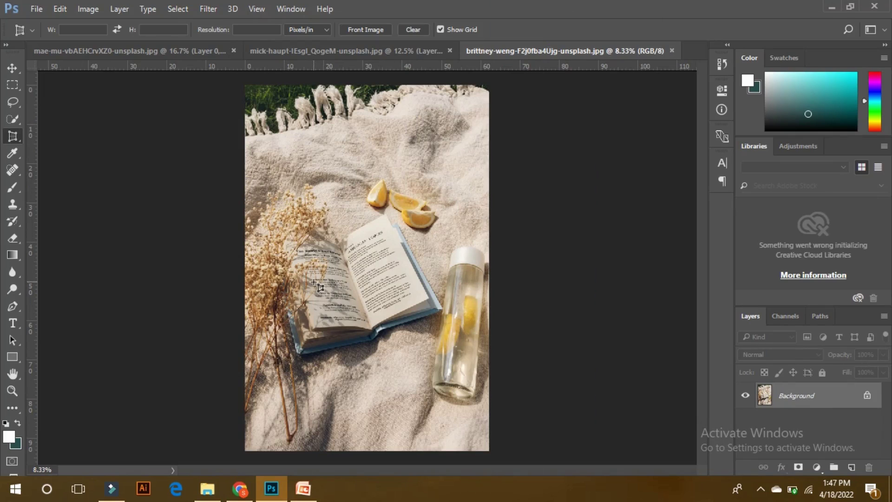
Step: Perspective-crop the picnic photo to the book's right-hand page, fitting the four corners of the crop grid to the printed page
{"action": "key", "text": "ctrl+plus"}
{"action": "key", "text": "ctrl+plus"}
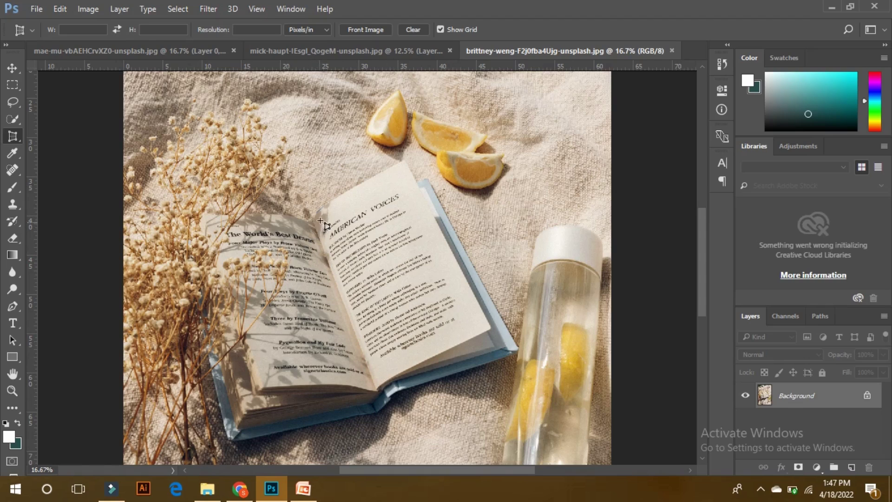
{"action": "left_click_drag", "start_coordinate": [322, 226], "coordinate": [477, 336]}
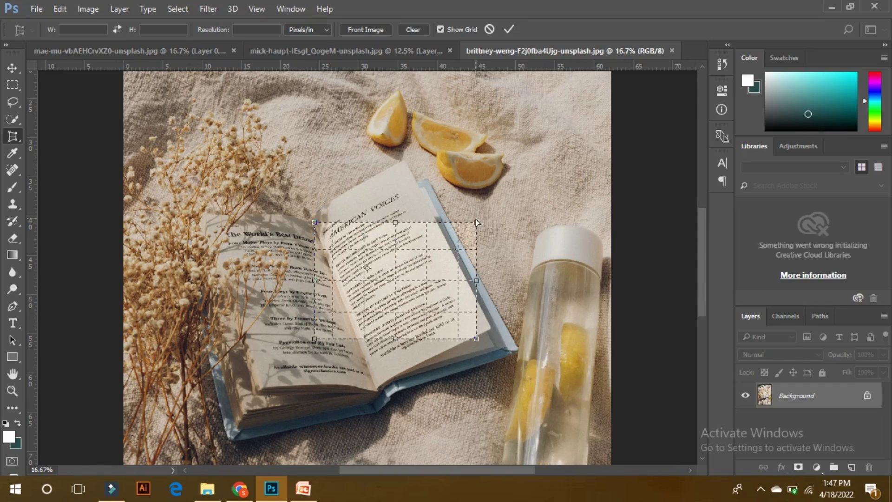
{"action": "left_click_drag", "start_coordinate": [476, 222], "coordinate": [402, 175]}
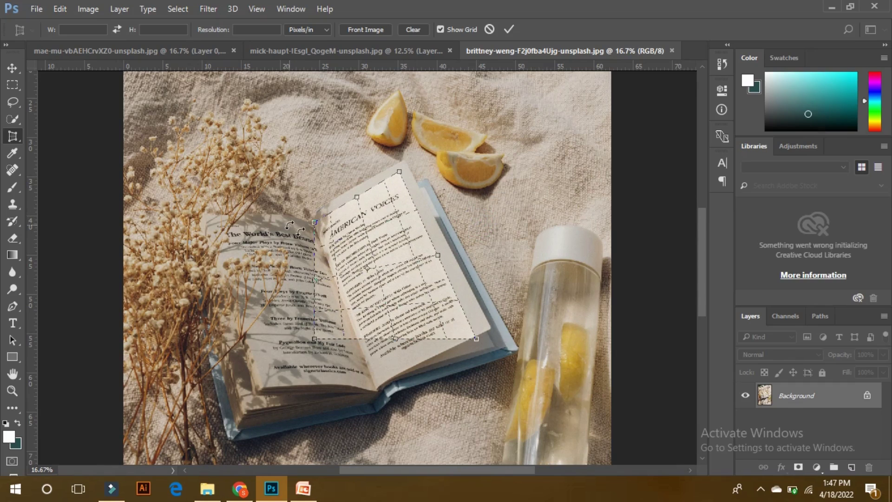
{"action": "left_click_drag", "start_coordinate": [314, 339], "coordinate": [372, 378]}
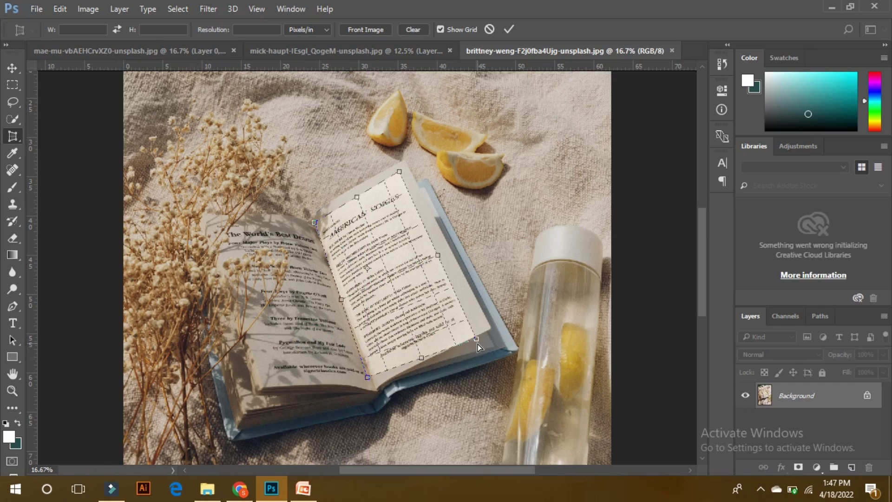
{"action": "left_click_drag", "start_coordinate": [476, 339], "coordinate": [470, 324]}
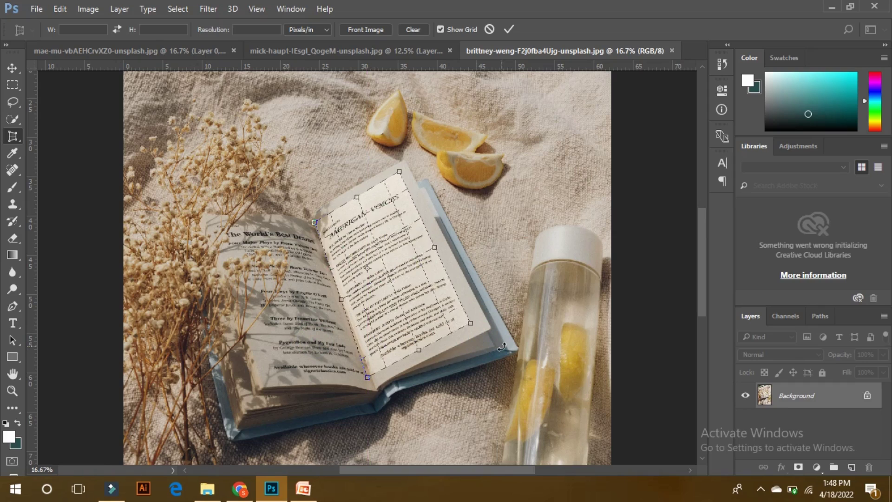
{"action": "key", "text": "Return"}
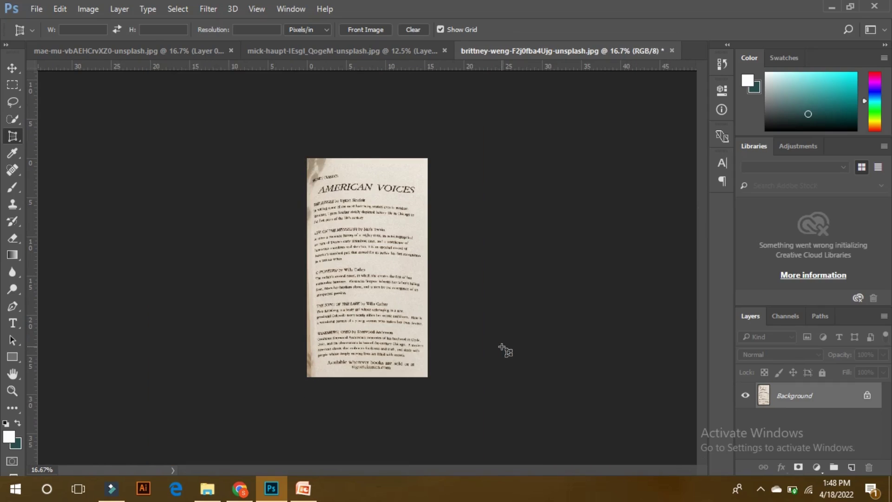
{"action": "key", "text": "ctrl+plus"}
{"action": "key", "text": "ctrl+plus"}
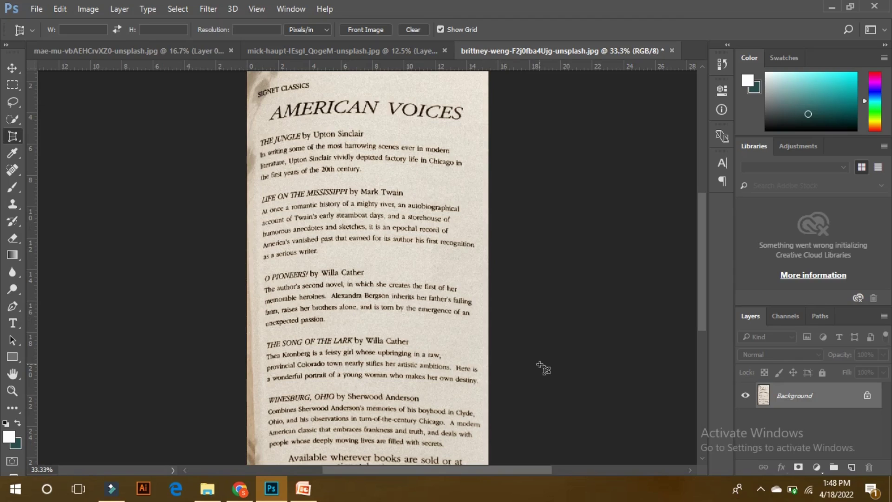
Step: With the Eyedropper, sample background colours from the mountain photo's green slopes, dark rocks, clouds and blue sky, ending on a mountain slope
{"action": "left_click", "coordinate": [14, 137]}
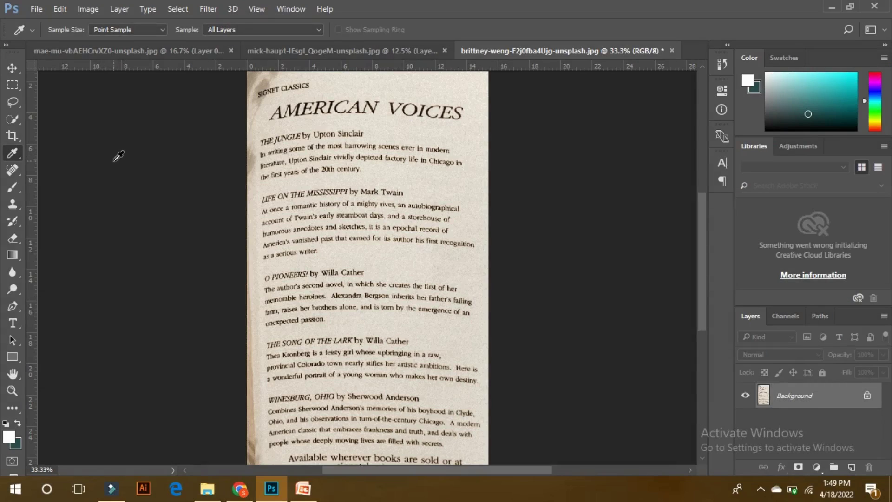
{"action": "left_click", "coordinate": [13, 155]}
{"action": "left_click", "coordinate": [263, 55]}
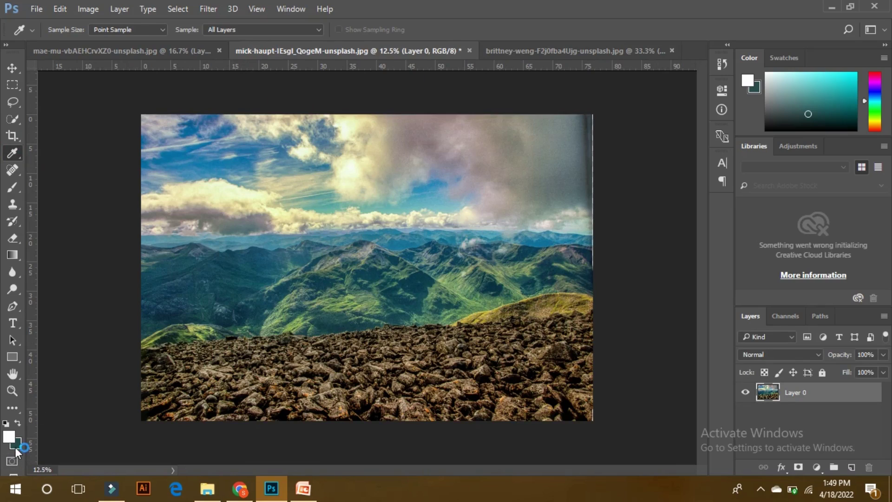
{"action": "left_click_drag", "start_coordinate": [245, 293], "coordinate": [303, 314]}
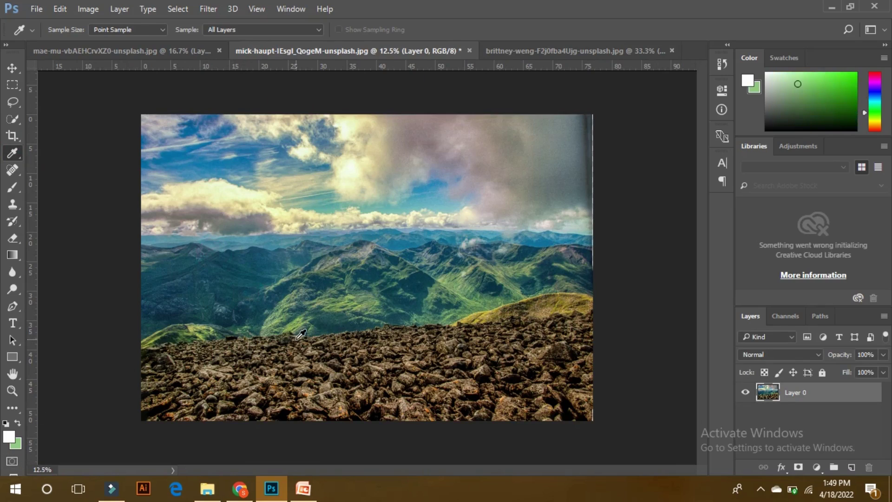
{"action": "left_click", "coordinate": [294, 340], "text": "alt"}
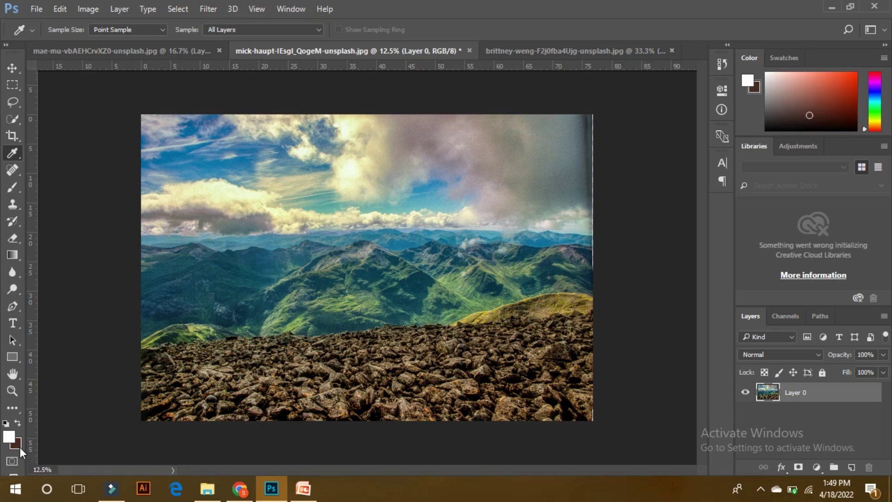
{"action": "left_click", "coordinate": [215, 185], "text": "alt"}
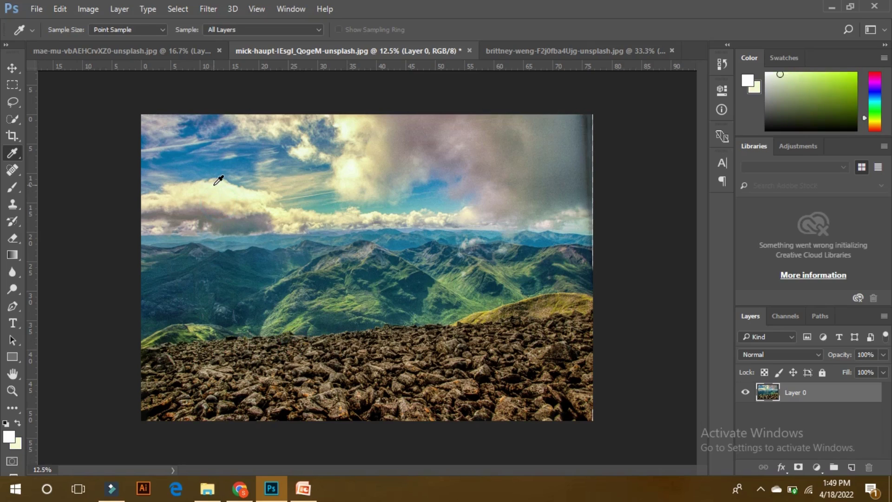
{"action": "left_click_drag", "start_coordinate": [214, 151], "coordinate": [195, 160]}
{"action": "left_click_drag", "start_coordinate": [343, 153], "coordinate": [442, 179]}
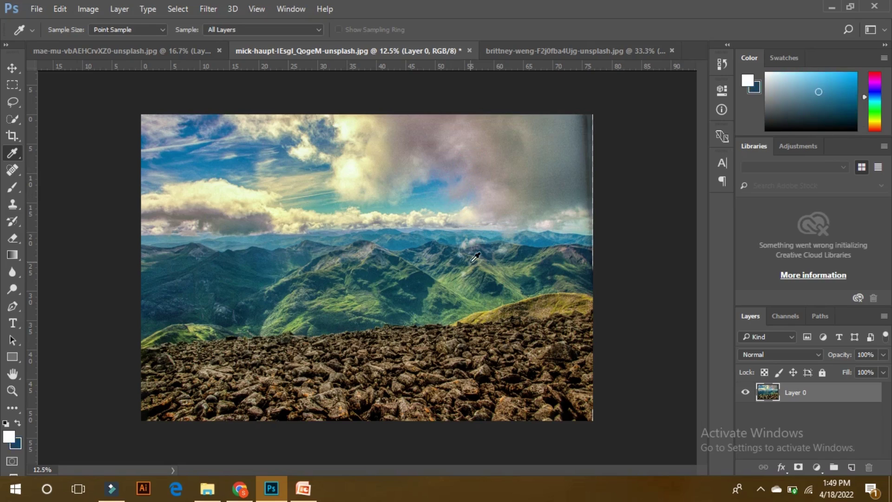
{"action": "left_click_drag", "start_coordinate": [471, 262], "coordinate": [464, 281]}
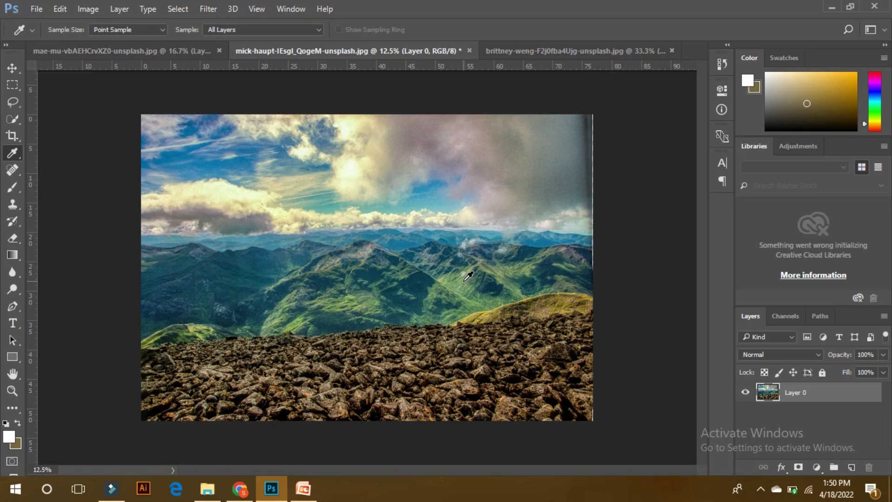